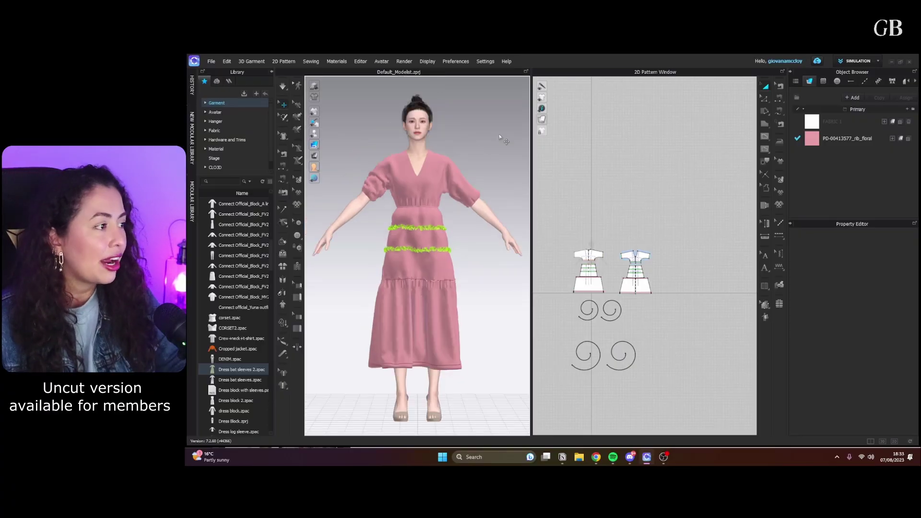
- Simulate the dress and inspect the two green ruffles running across the skirt
{"action": "key", "text": "space"}
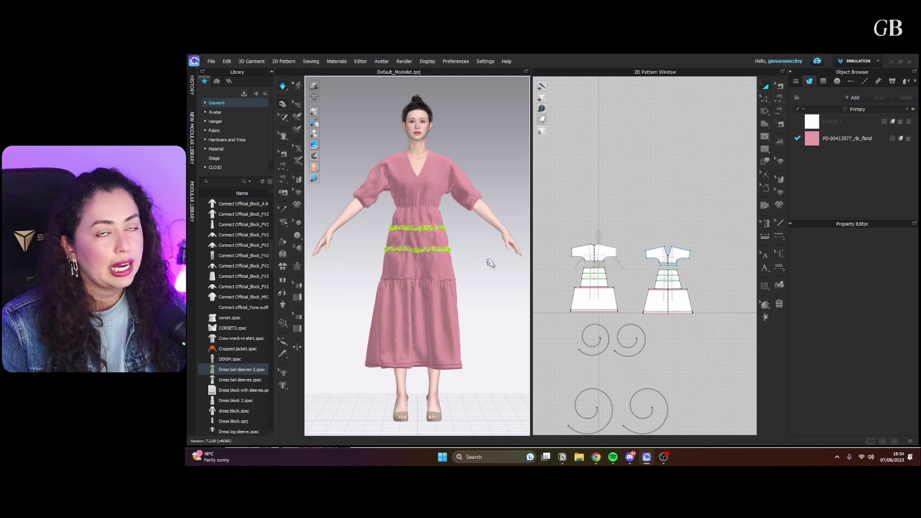
{"action": "scroll", "coordinate": [490, 263], "scroll_direction": "up", "scroll_amount": 5}
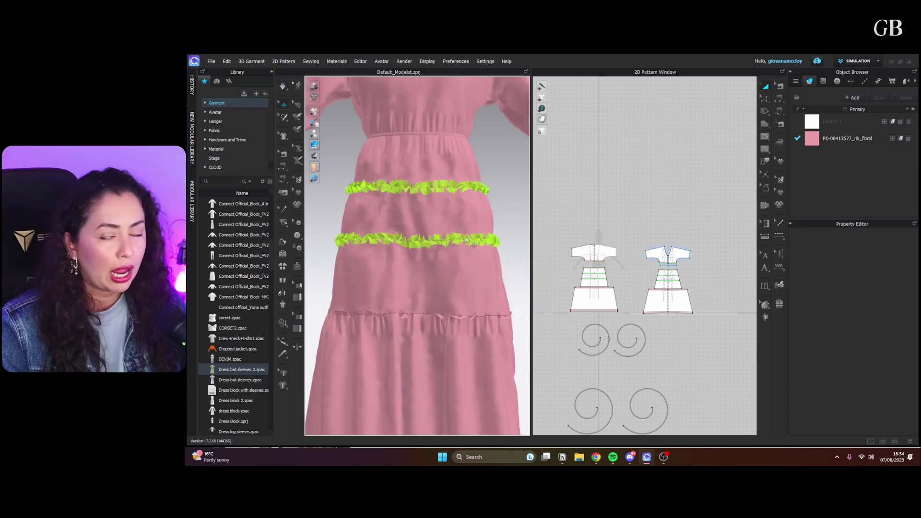
{"action": "left_click", "coordinate": [456, 214]}
{"action": "left_click", "coordinate": [482, 178]}
{"action": "scroll", "coordinate": [480, 181], "scroll_direction": "up", "scroll_amount": 3}
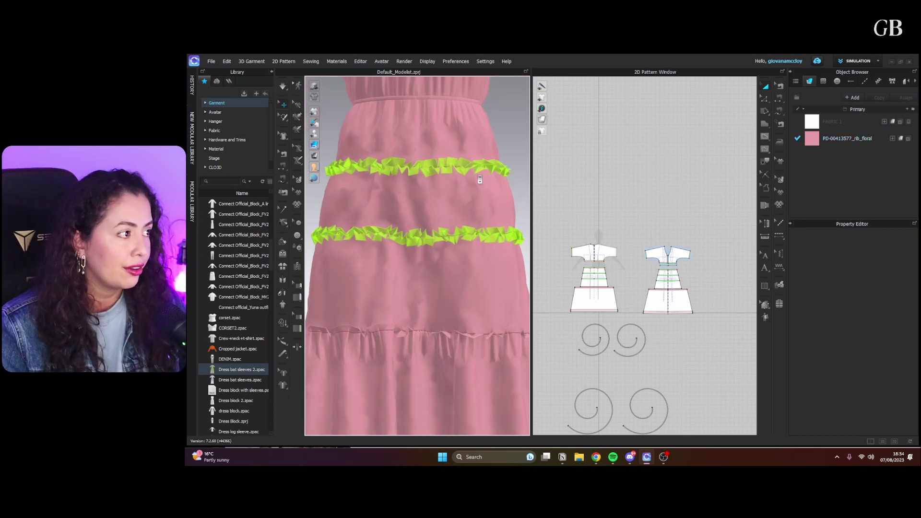
{"action": "middle_click_drag", "start_coordinate": [479, 181], "coordinate": [465, 221]}
- Select the upper skirt ruffle on the avatar to locate its spiral pattern piece among the 2D patterns
{"action": "left_click", "coordinate": [459, 201]}
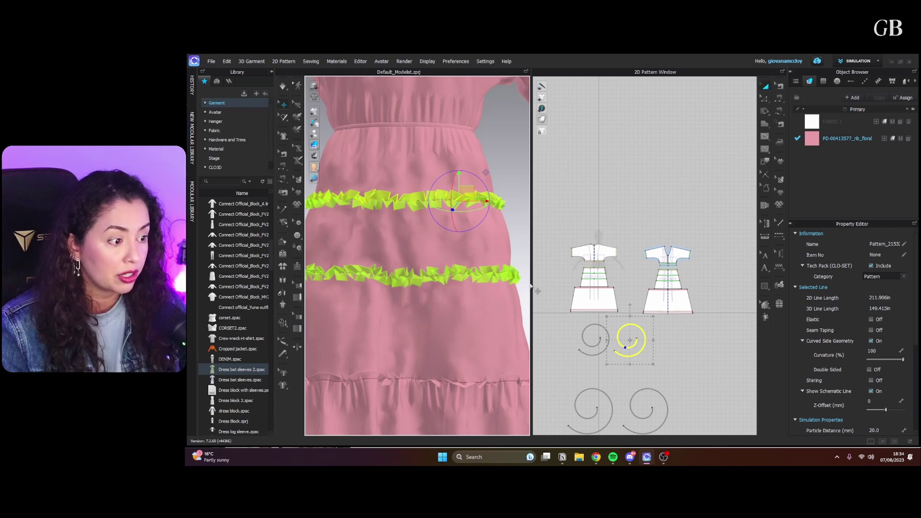
{"action": "scroll", "coordinate": [610, 336], "scroll_direction": "up", "scroll_amount": 5}
{"action": "scroll", "coordinate": [610, 336], "scroll_direction": "down", "scroll_amount": 3}
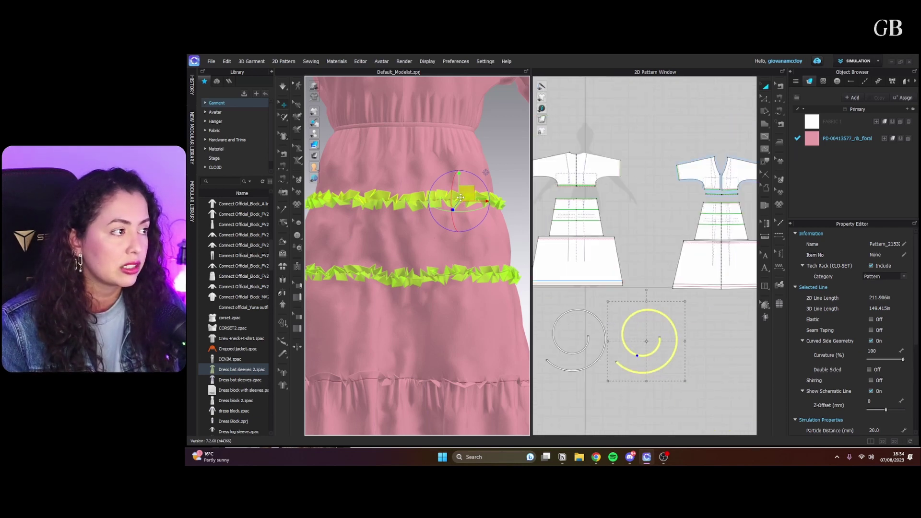
{"action": "left_click", "coordinate": [518, 232]}
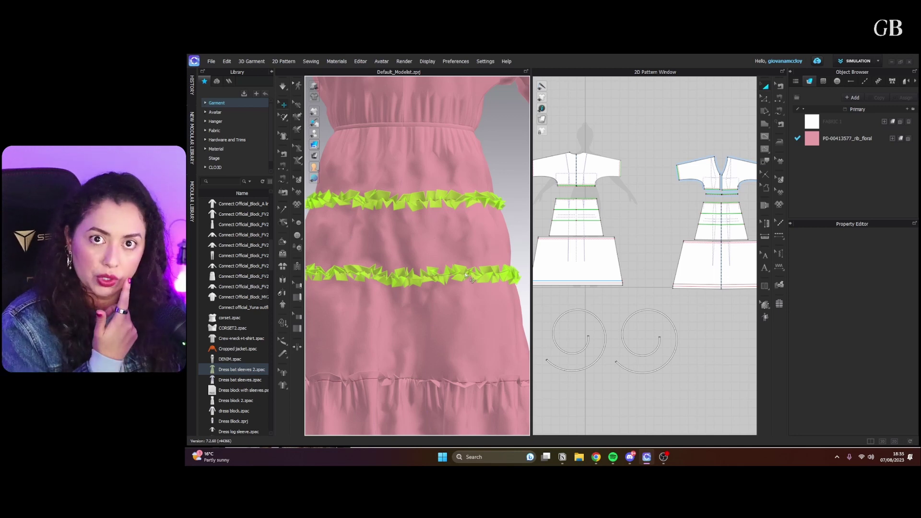
- Compare the simulation layer of the ruffle patterns with that of the back bodice pattern
{"action": "left_click", "coordinate": [490, 196]}
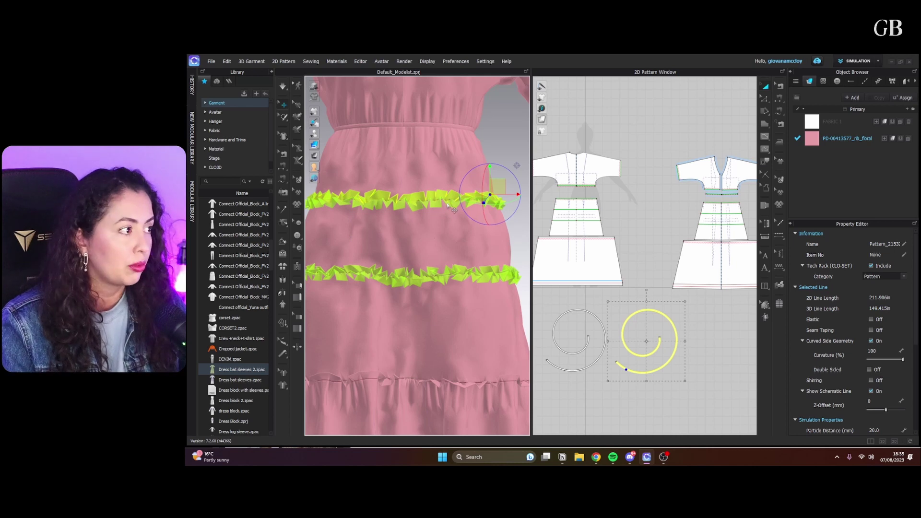
{"action": "left_click", "coordinate": [462, 276], "text": "shift"}
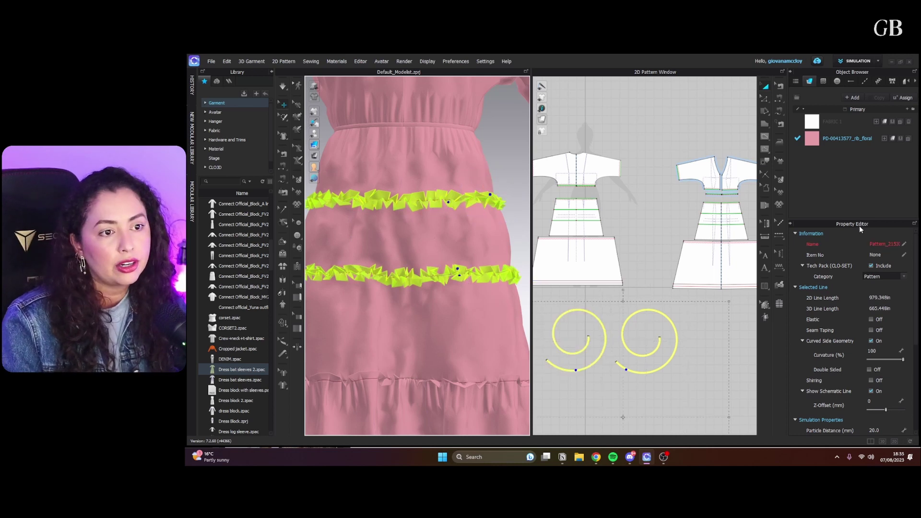
{"action": "scroll", "coordinate": [860, 322], "scroll_direction": "down", "scroll_amount": 3}
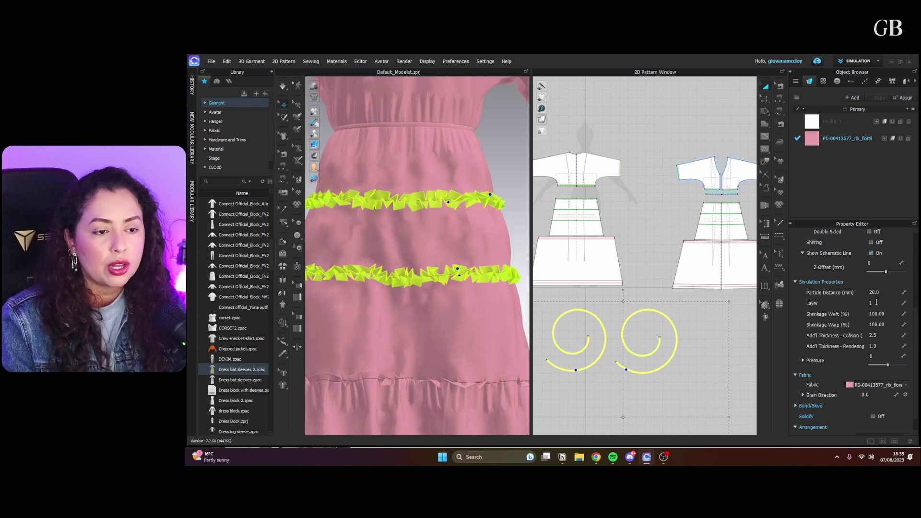
{"action": "left_click", "coordinate": [646, 196]}
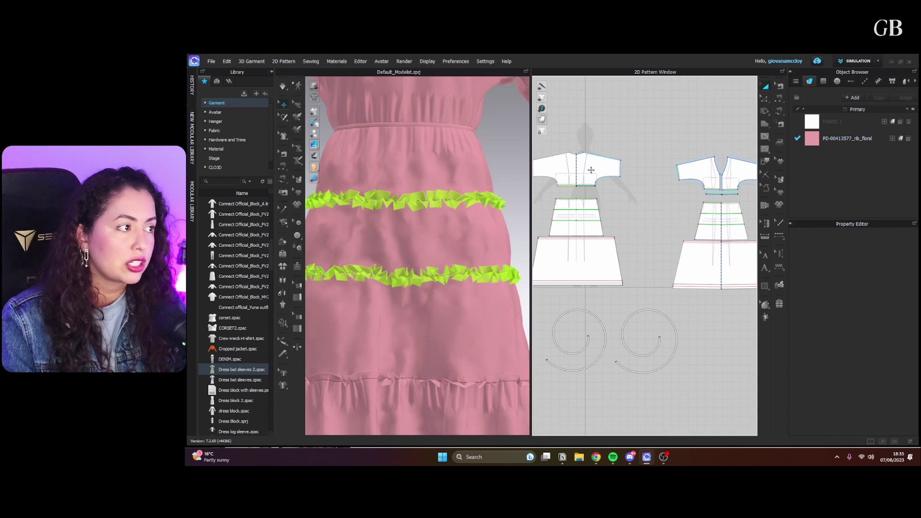
{"action": "left_click", "coordinate": [592, 170]}
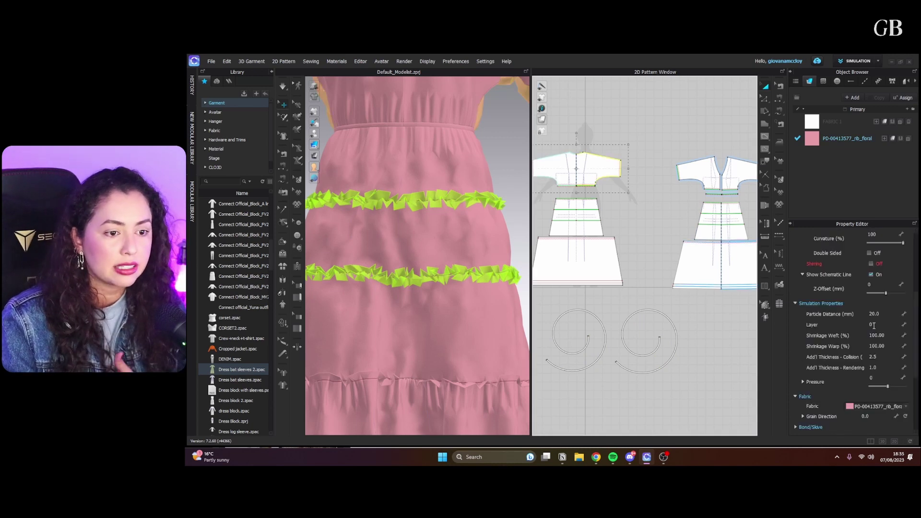
{"action": "left_click", "coordinate": [662, 313]}
{"action": "left_click", "coordinate": [659, 311]}
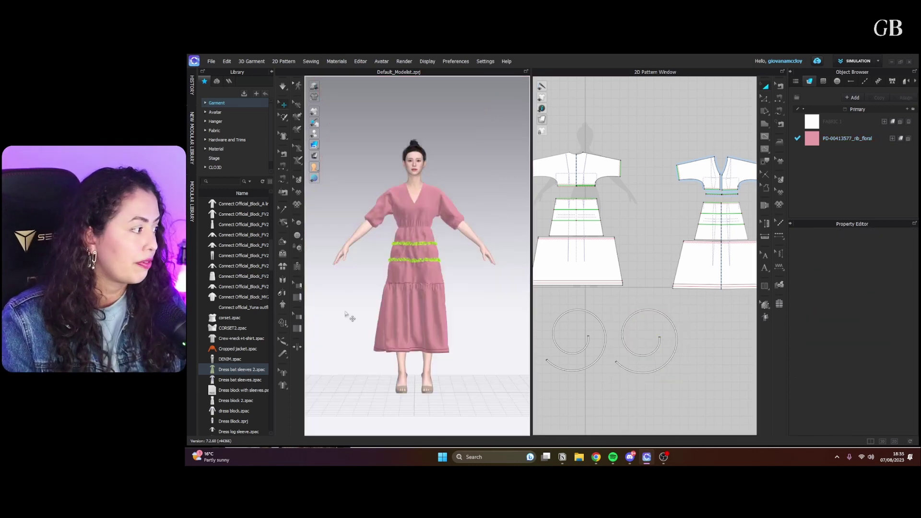
- Add the cape.zpac garment from the library to the current project, keeping the dress on the avatar
{"action": "scroll", "coordinate": [233, 355], "scroll_direction": "up", "scroll_amount": 5}
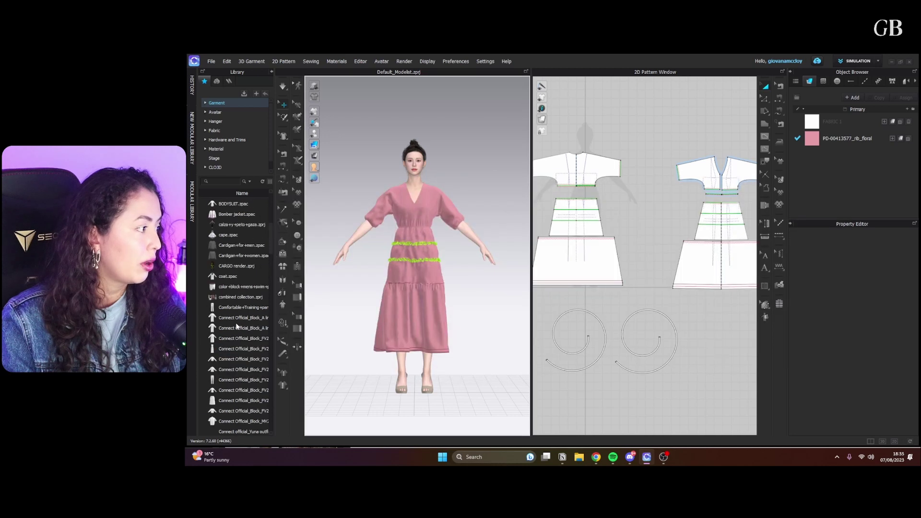
{"action": "right_click", "coordinate": [231, 266]}
{"action": "left_click", "coordinate": [263, 272]}
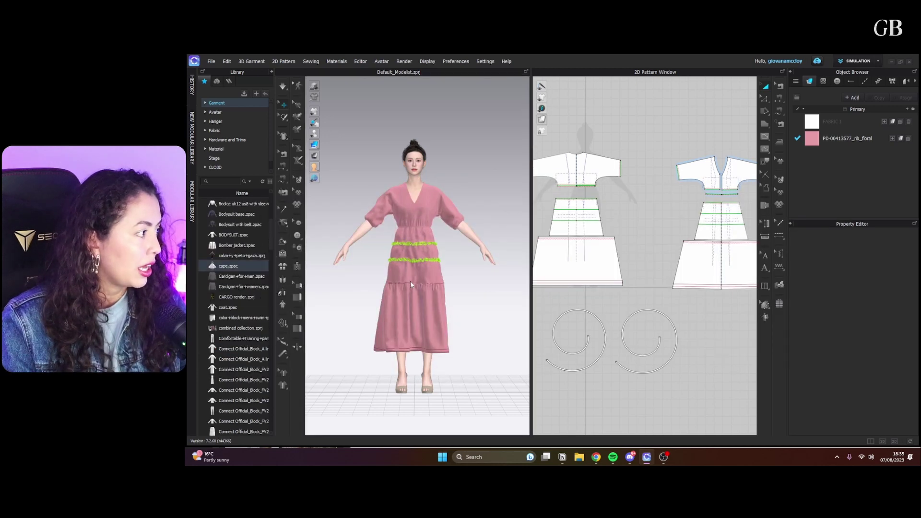
{"action": "left_click", "coordinate": [551, 292]}
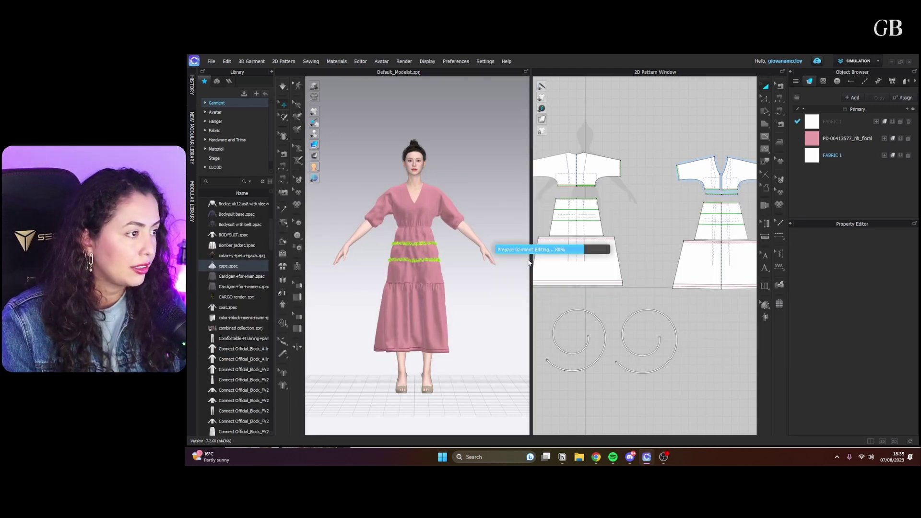
{"action": "right_click_drag", "start_coordinate": [379, 248], "coordinate": [448, 241]}
{"action": "key", "text": "2"}
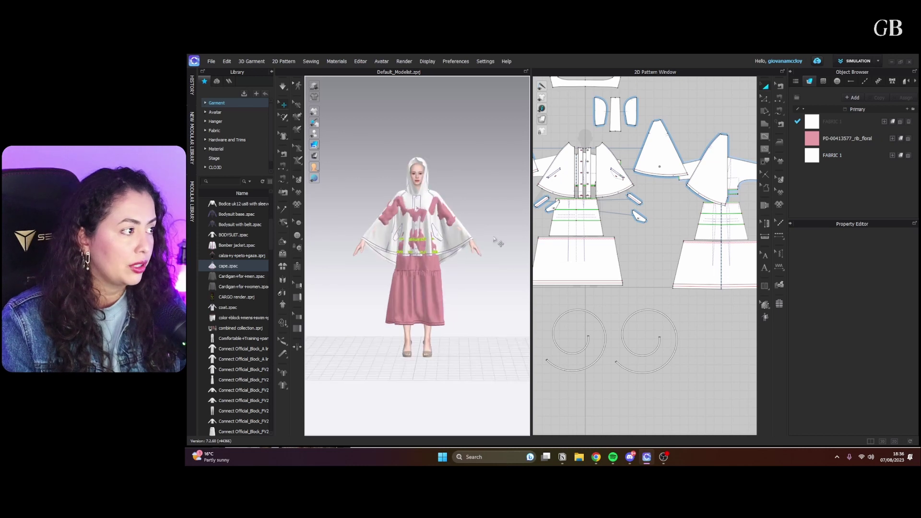
- Move all the cape patterns clear of the dress patterns, up and to the right in the 2D workspace
{"action": "scroll", "coordinate": [589, 233], "scroll_direction": "down", "scroll_amount": 5}
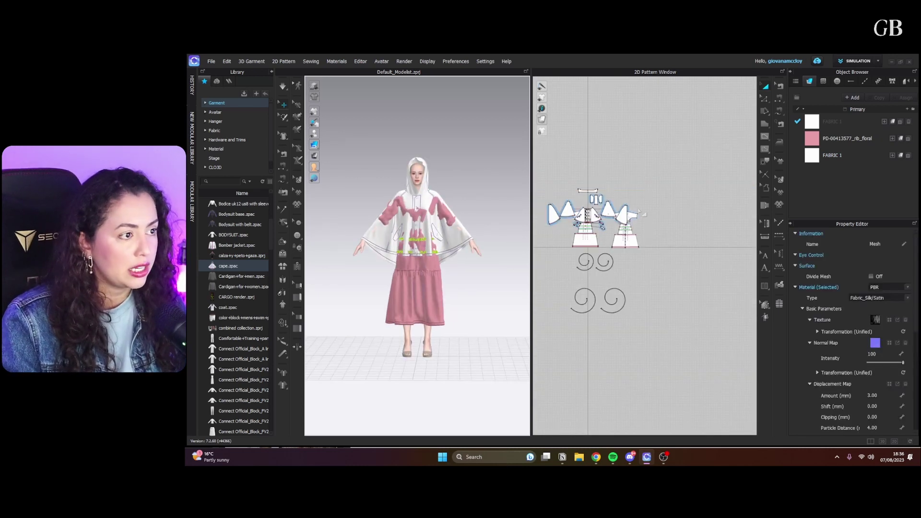
{"action": "left_click_drag", "start_coordinate": [623, 216], "coordinate": [695, 187]}
{"action": "left_click", "coordinate": [694, 186]}
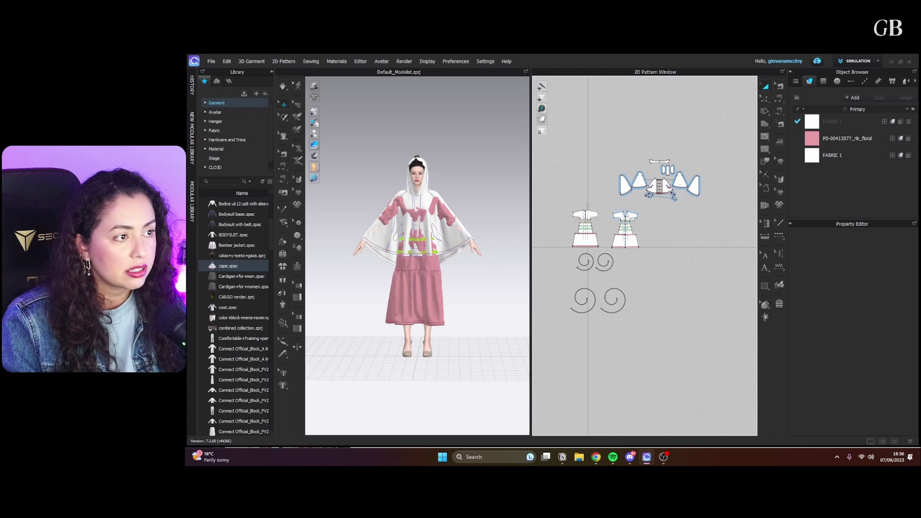
- Freeze the dress patterns and set the layer of all cape patterns to 2
{"action": "scroll", "coordinate": [856, 367], "scroll_direction": "down", "scroll_amount": 3}
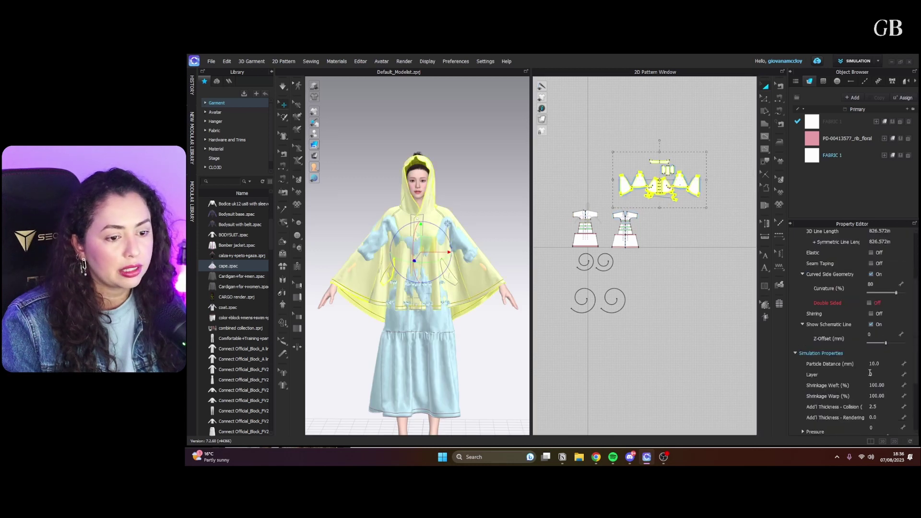
{"action": "left_click", "coordinate": [885, 374]}
{"action": "type", "text": "2"}
{"action": "key", "text": "Return"}
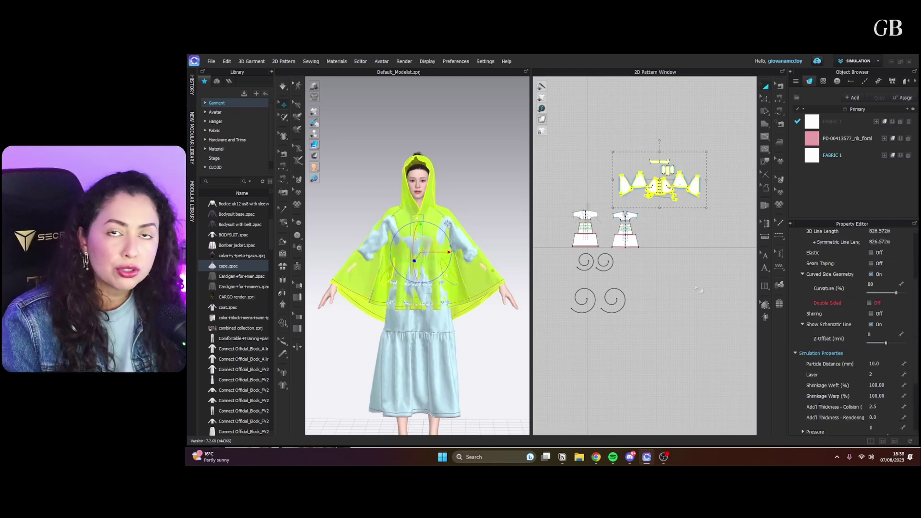
- Hide the avatar's hair under the cape's hood
{"action": "right_click", "coordinate": [416, 166]}
{"action": "left_click", "coordinate": [463, 215]}
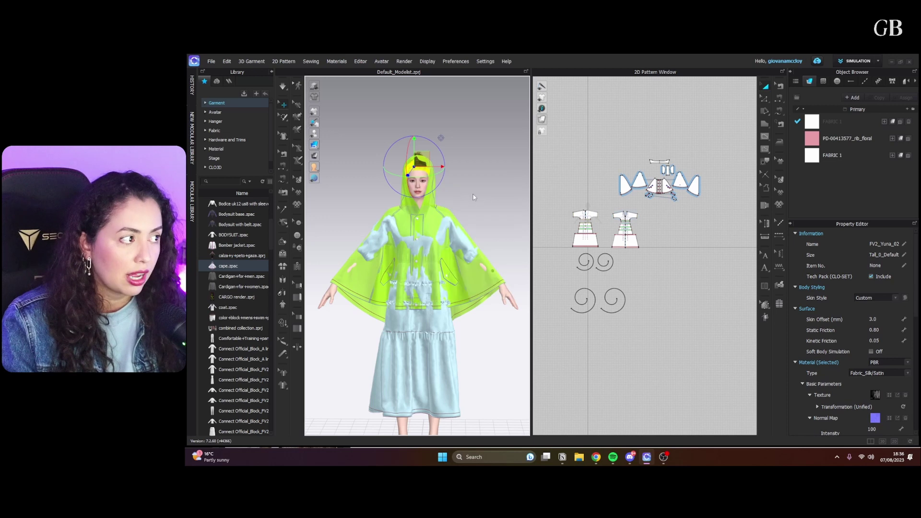
{"action": "left_click", "coordinate": [484, 176]}
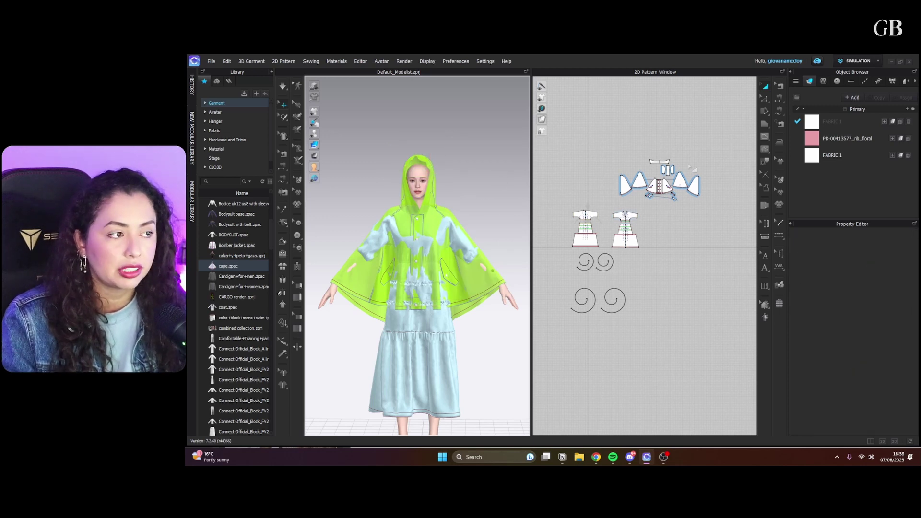
- Simulate the cape so it drapes over the frozen dress, tugging its front placket at the hem
{"action": "left_click_drag", "start_coordinate": [597, 147], "coordinate": [738, 211]}
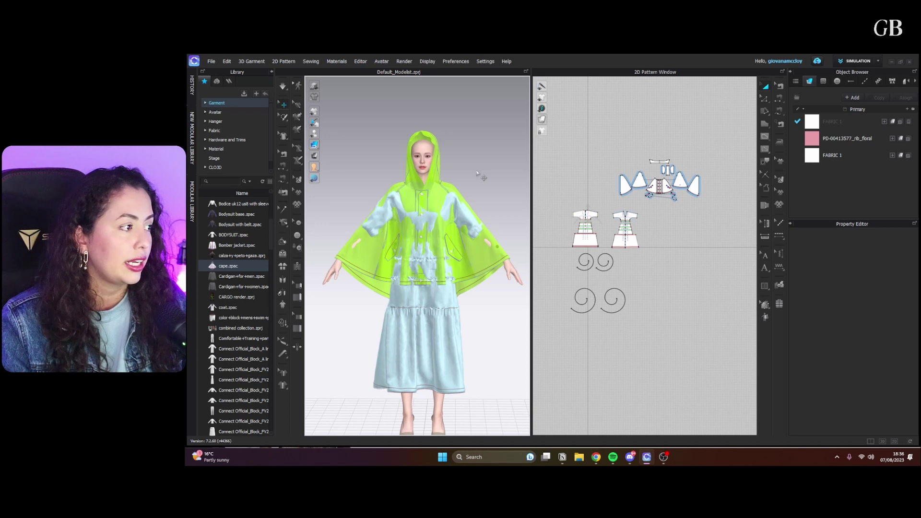
{"action": "key", "text": "space"}
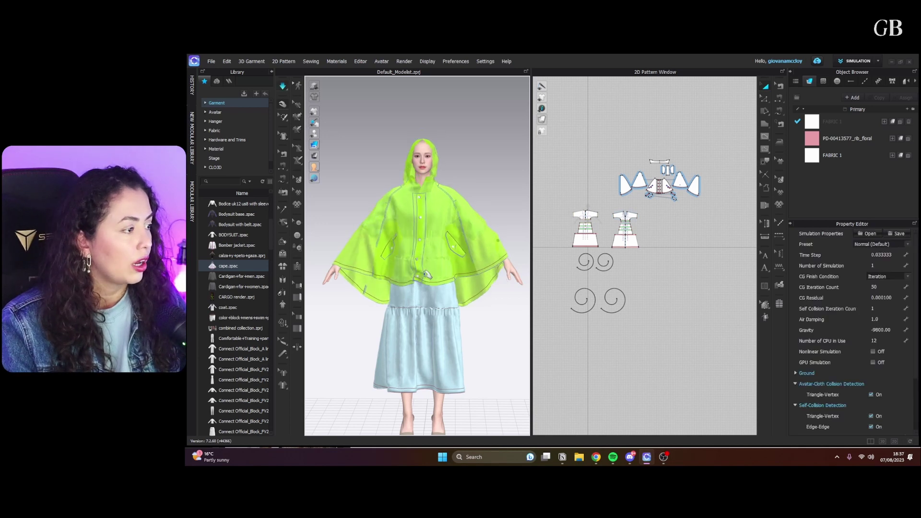
{"action": "left_click", "coordinate": [420, 290]}
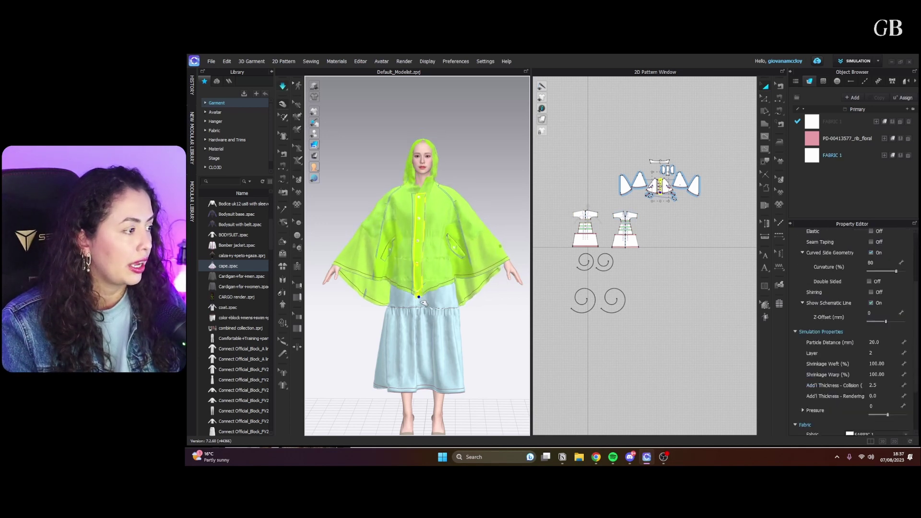
{"action": "key", "text": "space"}
{"action": "left_click", "coordinate": [494, 325]}
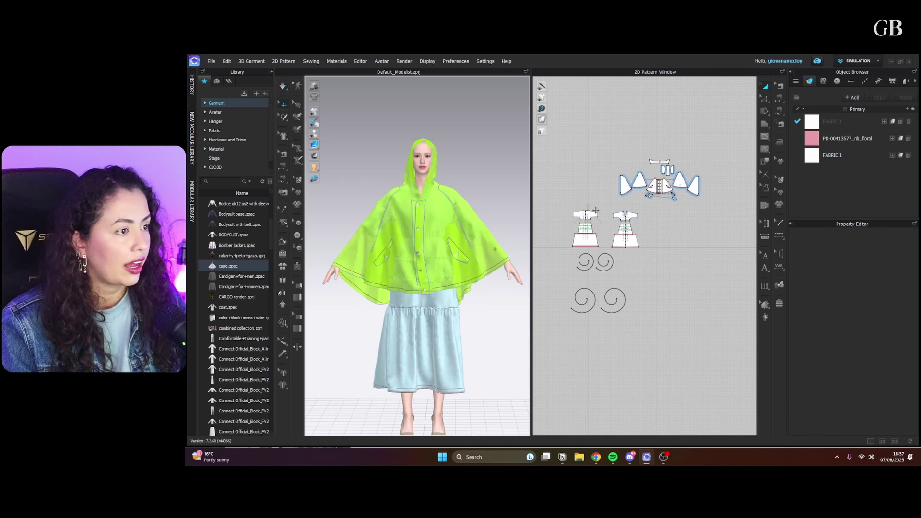
- Unfreeze all the dress and ruffle patterns
{"action": "left_click_drag", "start_coordinate": [564, 193], "coordinate": [663, 342]}
{"action": "right_click", "coordinate": [626, 240]}
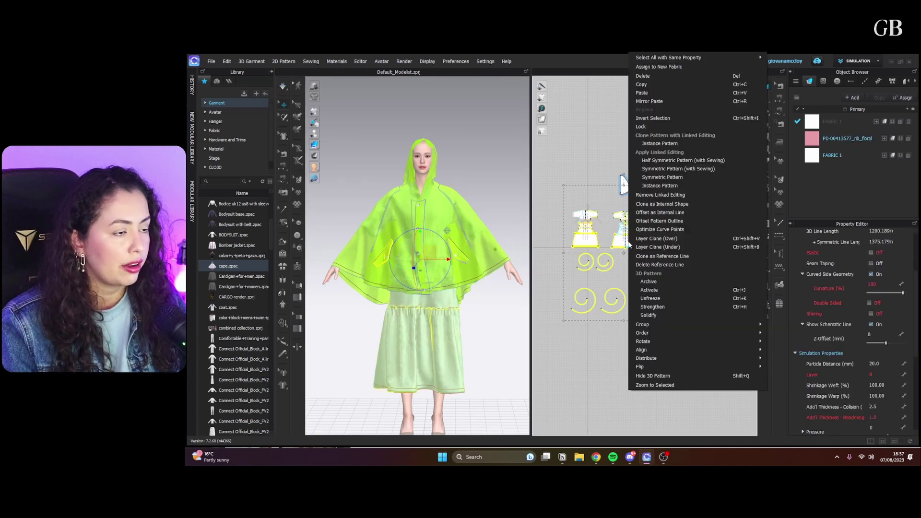
{"action": "left_click", "coordinate": [646, 283]}
{"action": "left_click", "coordinate": [524, 336]}
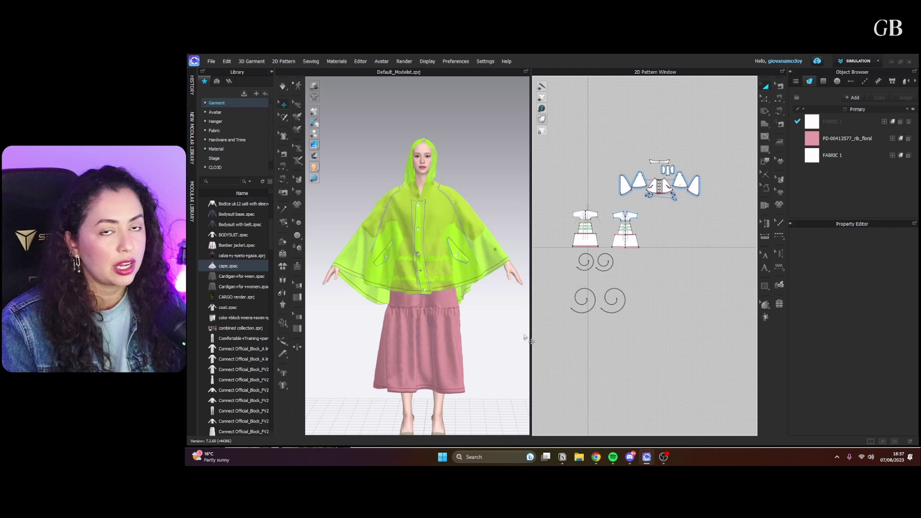
- Inspect the ruffles beneath the cape's hem up close and check the lower ruffle's layer setting
{"action": "scroll", "coordinate": [478, 377], "scroll_direction": "up", "scroll_amount": 3}
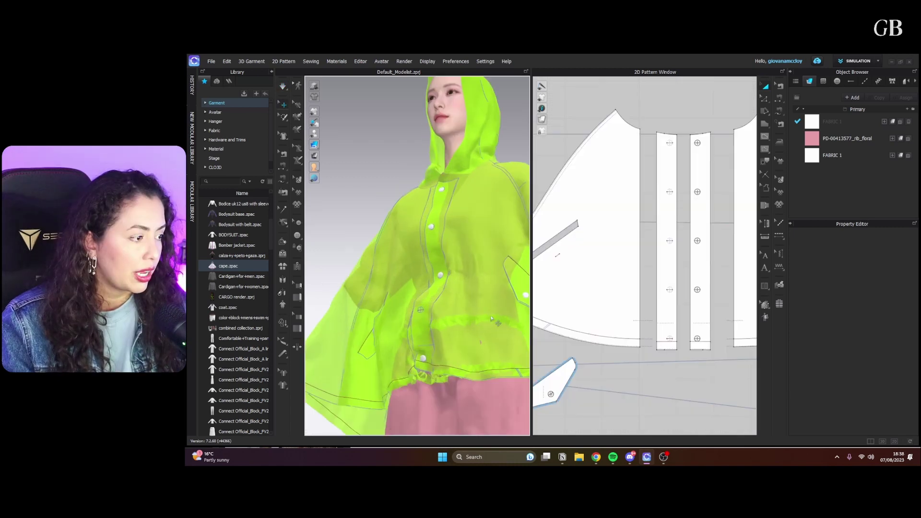
{"action": "middle_click_drag", "start_coordinate": [477, 376], "coordinate": [449, 234]}
{"action": "scroll", "coordinate": [461, 259], "scroll_direction": "up", "scroll_amount": 6}
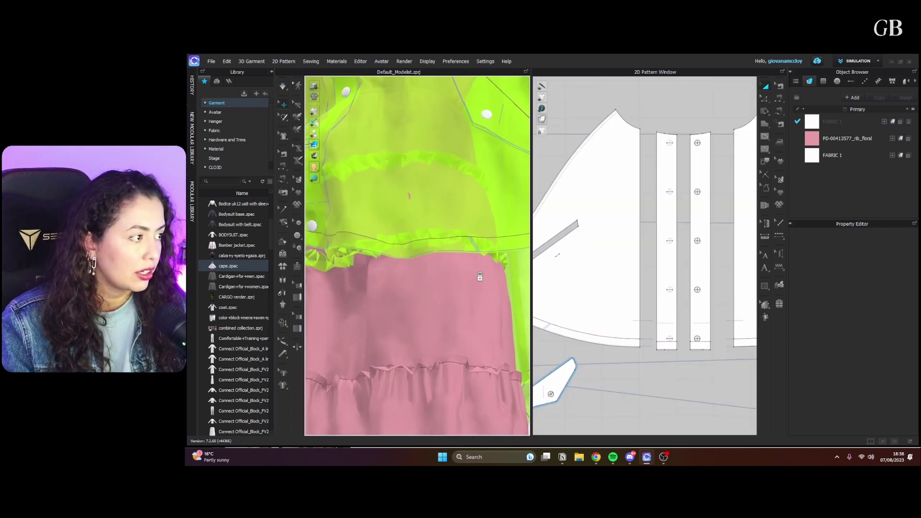
{"action": "left_click", "coordinate": [502, 233]}
{"action": "scroll", "coordinate": [502, 254], "scroll_direction": "down", "scroll_amount": 6}
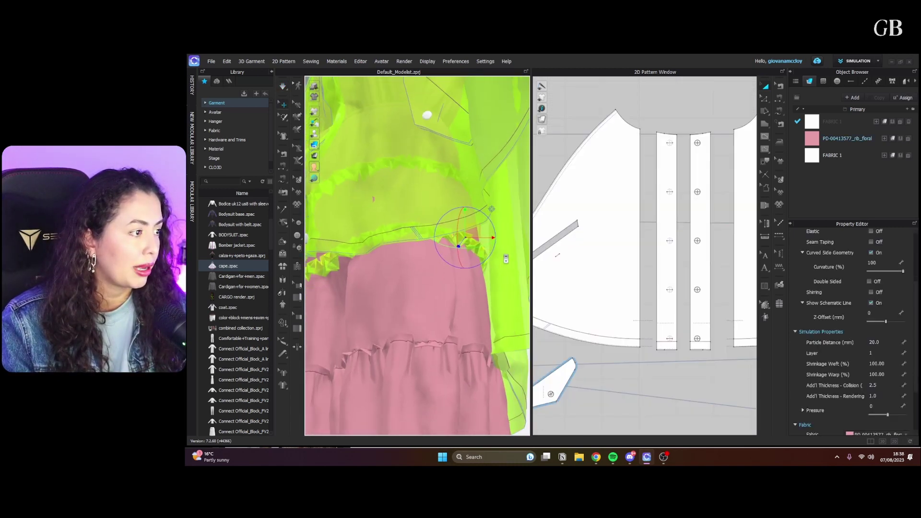
{"action": "left_click", "coordinate": [506, 356]}
{"action": "scroll", "coordinate": [436, 262], "scroll_direction": "down", "scroll_amount": 5}
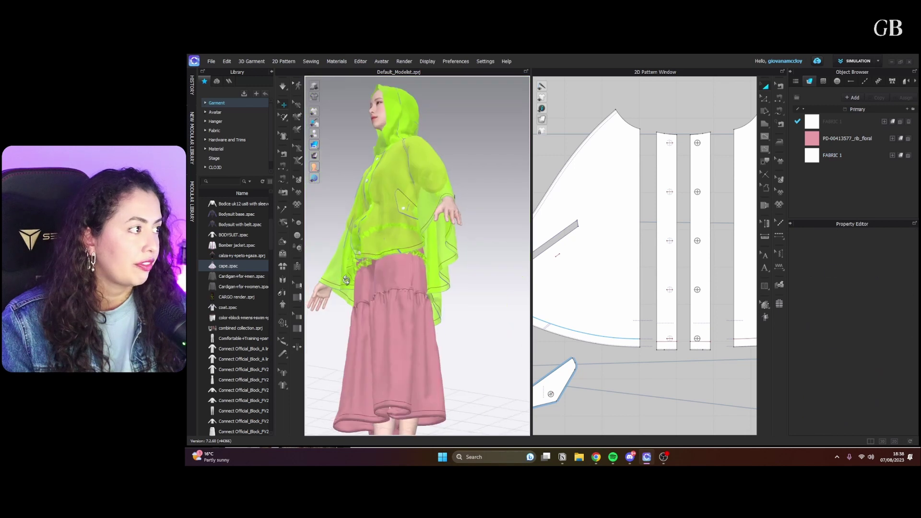
- Select all the cape patterns and reset their layer to the default
{"action": "right_click_drag", "start_coordinate": [435, 259], "coordinate": [478, 259]}
{"action": "scroll", "coordinate": [606, 269], "scroll_direction": "down", "scroll_amount": 8}
{"action": "left_click_drag", "start_coordinate": [560, 226], "coordinate": [696, 287]}
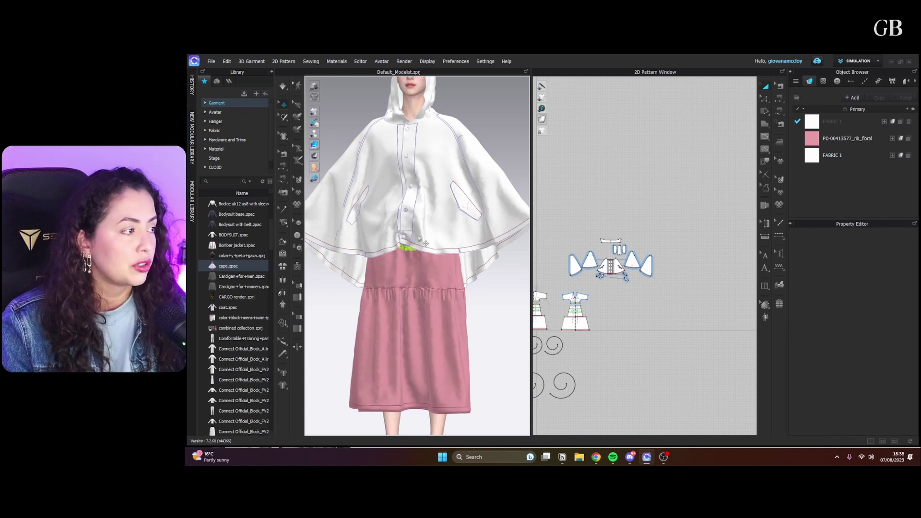
- Select the four spiral ruffle patterns of the dress and reset their layer to the default
{"action": "left_click", "coordinate": [414, 236]}
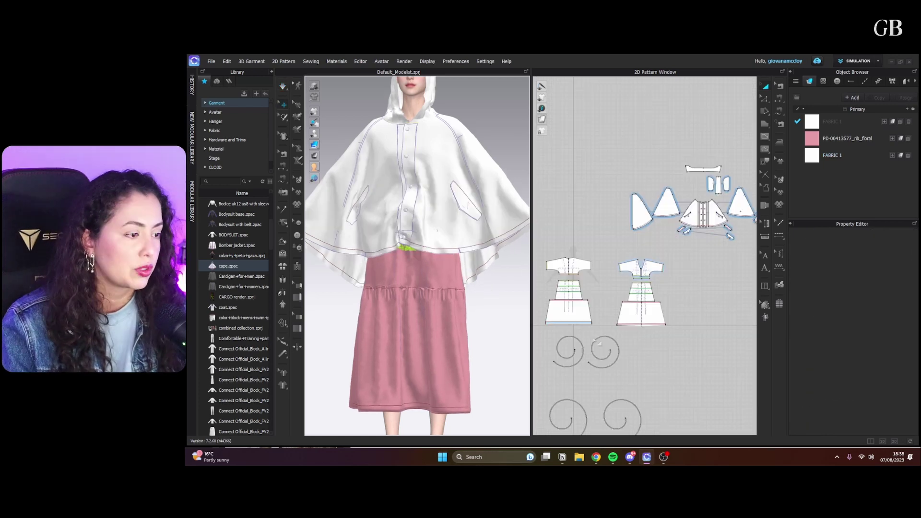
{"action": "middle_click_drag", "start_coordinate": [580, 336], "coordinate": [603, 267]}
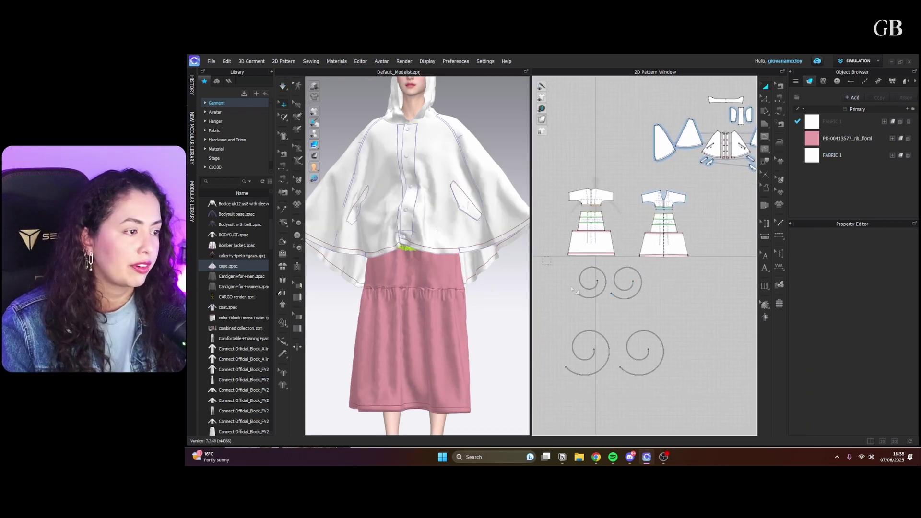
{"action": "left_click_drag", "start_coordinate": [730, 426], "coordinate": [730, 426]}
{"action": "left_click", "coordinate": [877, 351]}
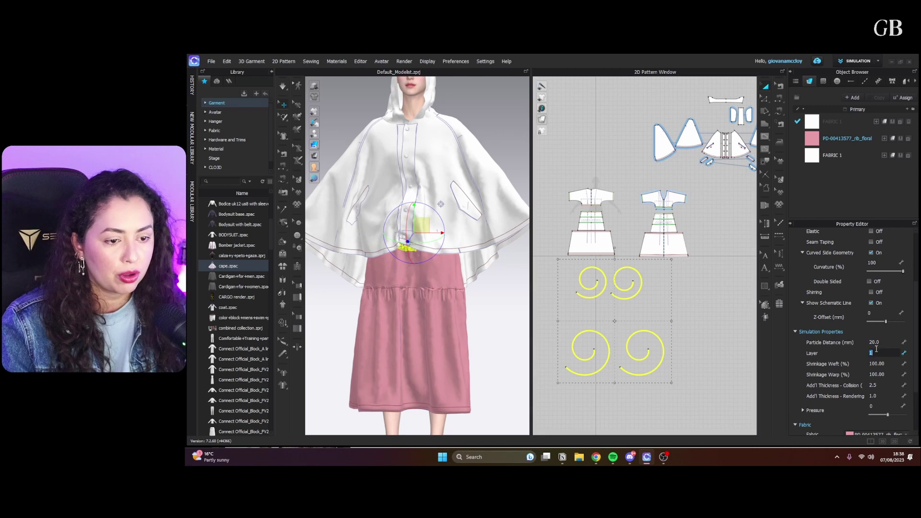
{"action": "key", "text": "Return"}
- Check the layer settings of the skirt and bodice patterns, and simulate the cape and dress together
{"action": "left_click", "coordinate": [674, 239]}
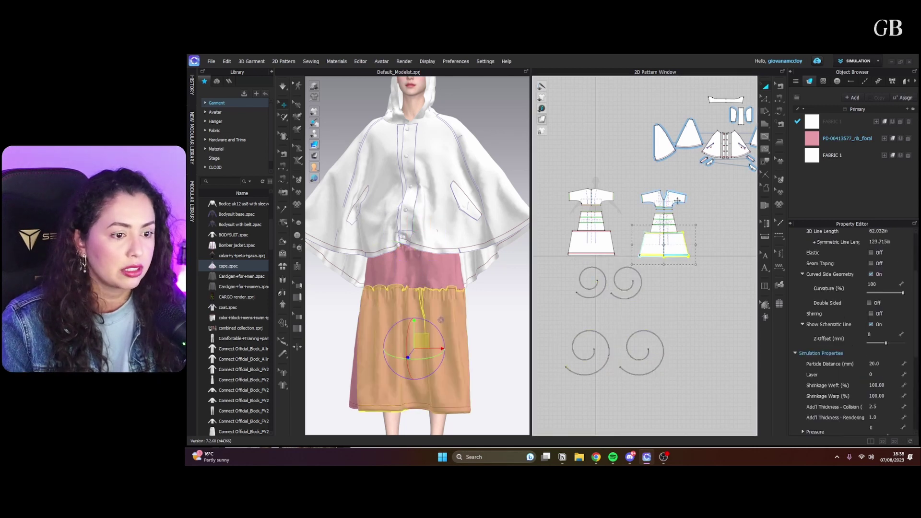
{"action": "left_click", "coordinate": [678, 201]}
{"action": "left_click", "coordinate": [502, 322]}
{"action": "key", "text": "space"}
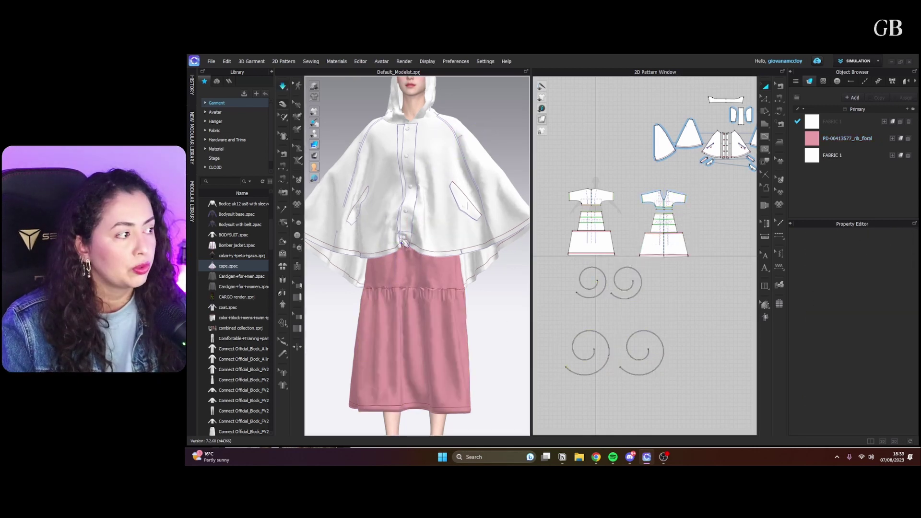
{"action": "left_click", "coordinate": [408, 216]}
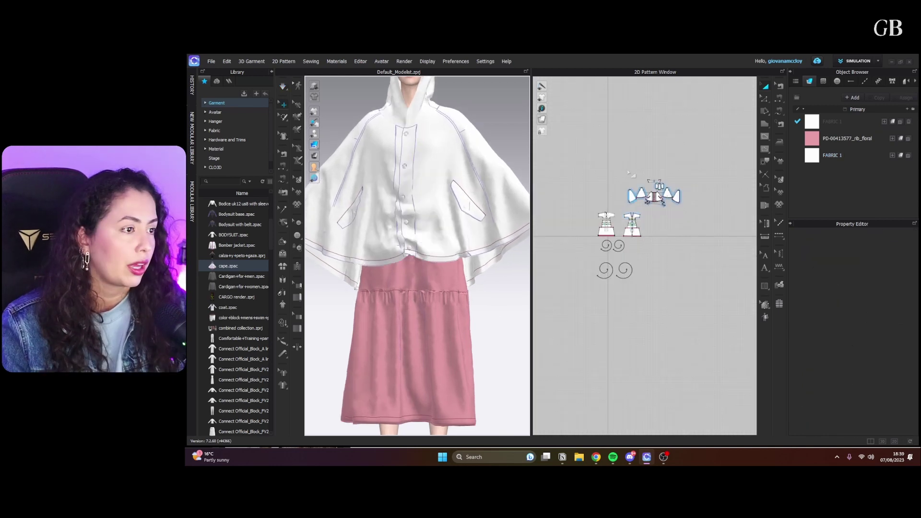
- Delete all the cape patterns, including the leftover pocket piece, so only the dress stays on the avatar
{"action": "left_click_drag", "start_coordinate": [617, 155], "coordinate": [711, 208]}
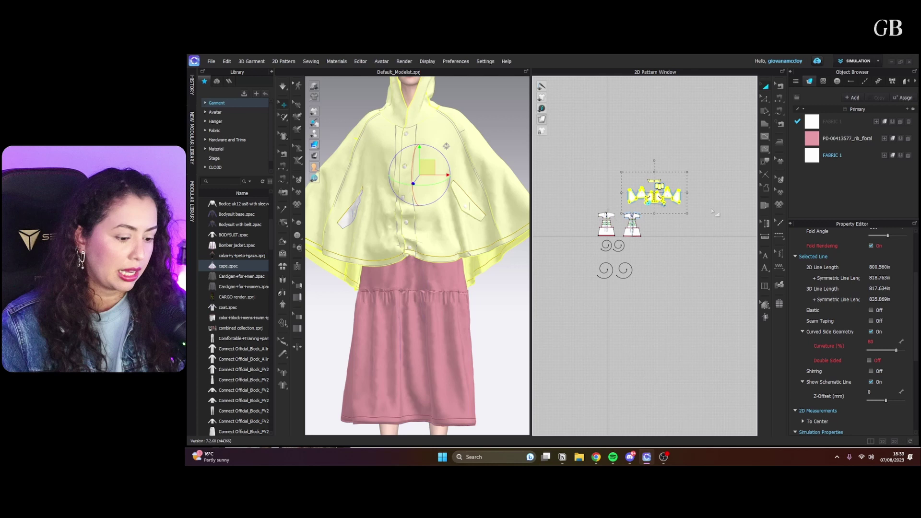
{"action": "key", "text": "Delete"}
{"action": "scroll", "coordinate": [634, 192], "scroll_direction": "up", "scroll_amount": 4}
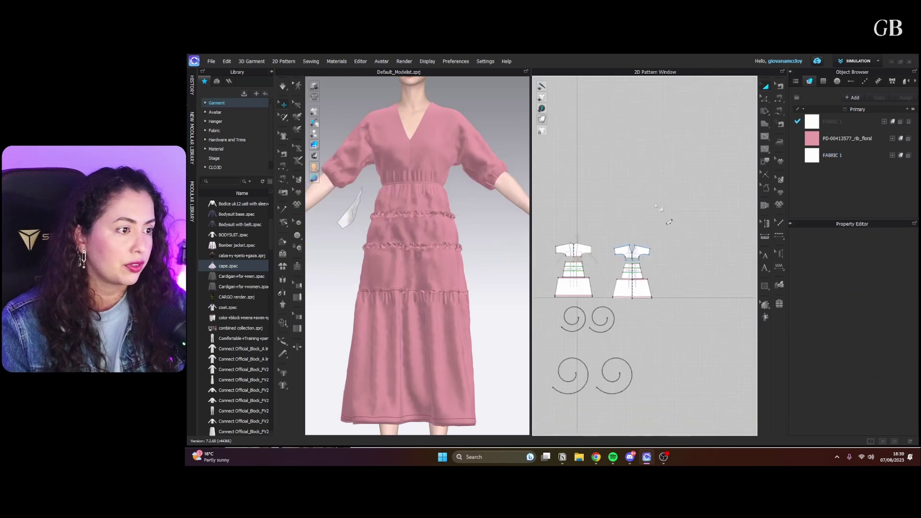
{"action": "left_click", "coordinate": [670, 221]}
{"action": "key", "text": "Delete"}
{"action": "scroll", "coordinate": [499, 294], "scroll_direction": "down", "scroll_amount": 3}
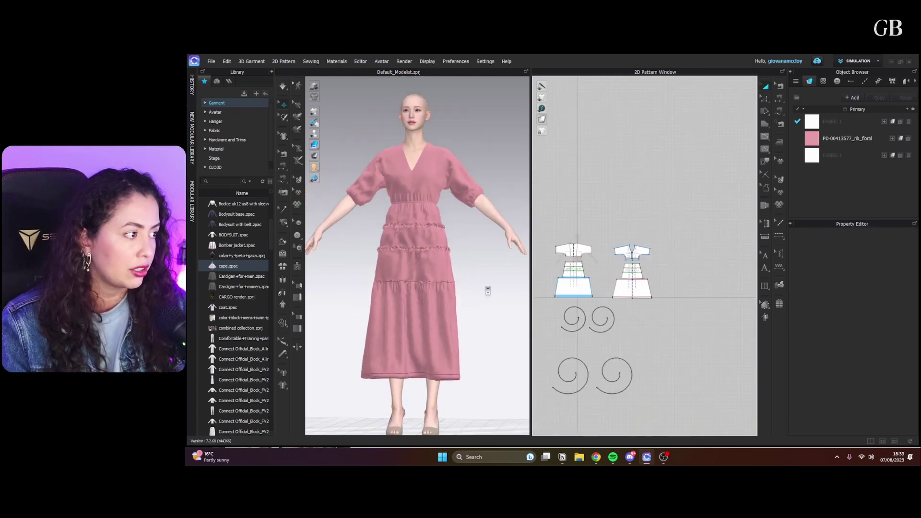
- Select the four spiral ruffle patterns, raise their layer above the rest of the dress, and simulate
{"action": "middle_click_drag", "start_coordinate": [546, 303], "coordinate": [554, 260]}
{"action": "left_click_drag", "start_coordinate": [554, 260], "coordinate": [725, 387]}
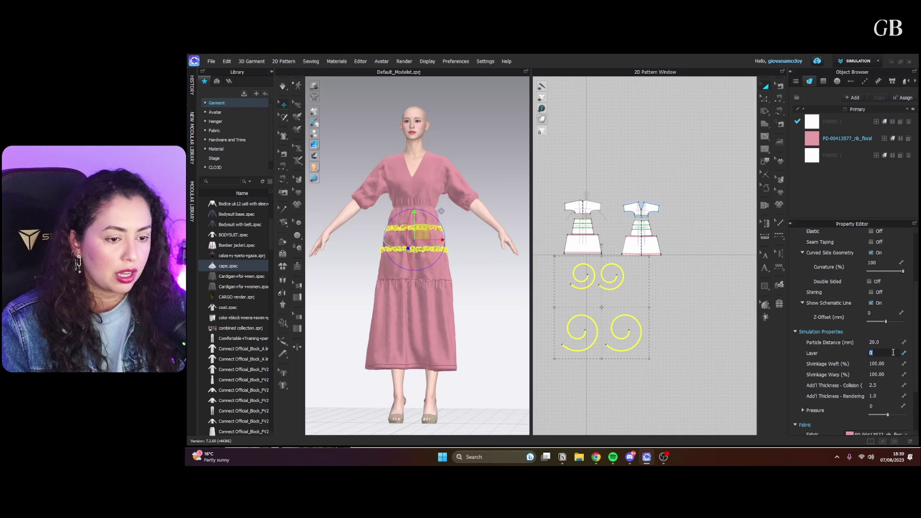
{"action": "left_click", "coordinate": [448, 321]}
{"action": "left_click", "coordinate": [482, 301]}
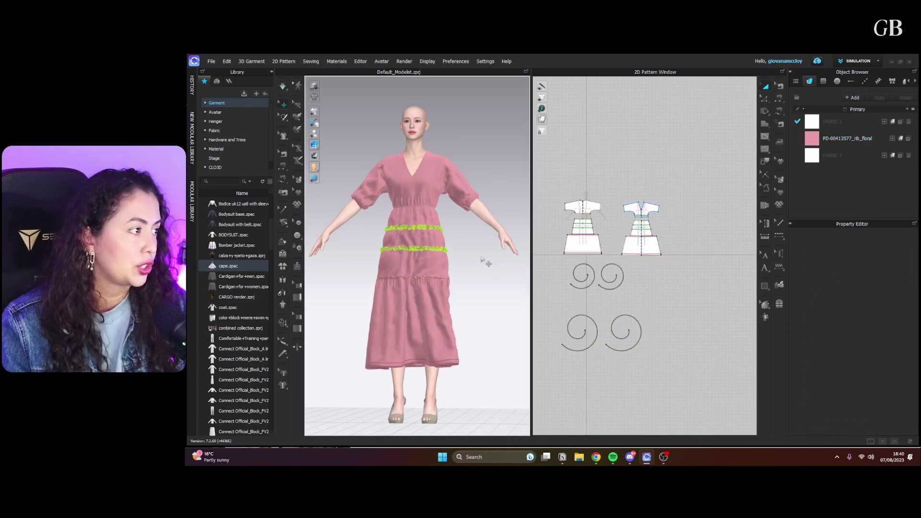
- Duplicate one of the V-neck bodice front patterns and place the copy above the original in the 2D layout
{"action": "scroll", "coordinate": [485, 259], "scroll_direction": "up", "scroll_amount": 5}
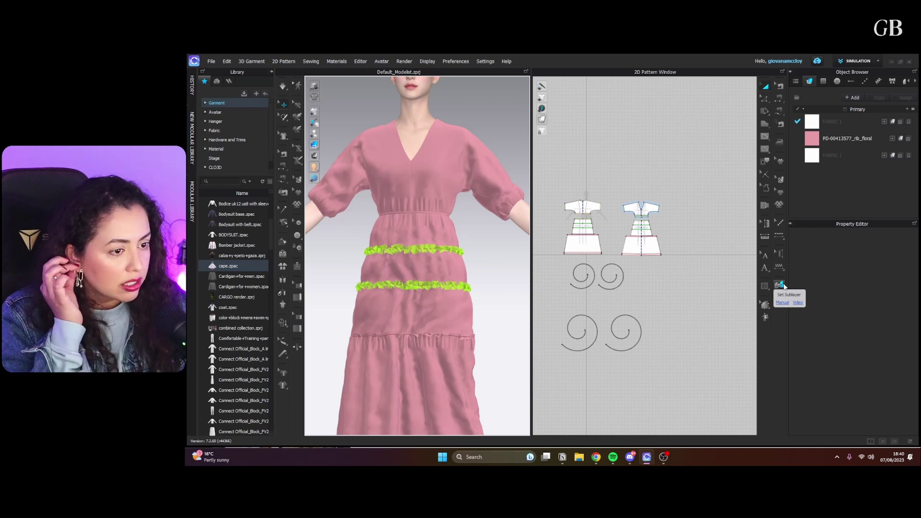
{"action": "scroll", "coordinate": [638, 204], "scroll_direction": "up", "scroll_amount": 5}
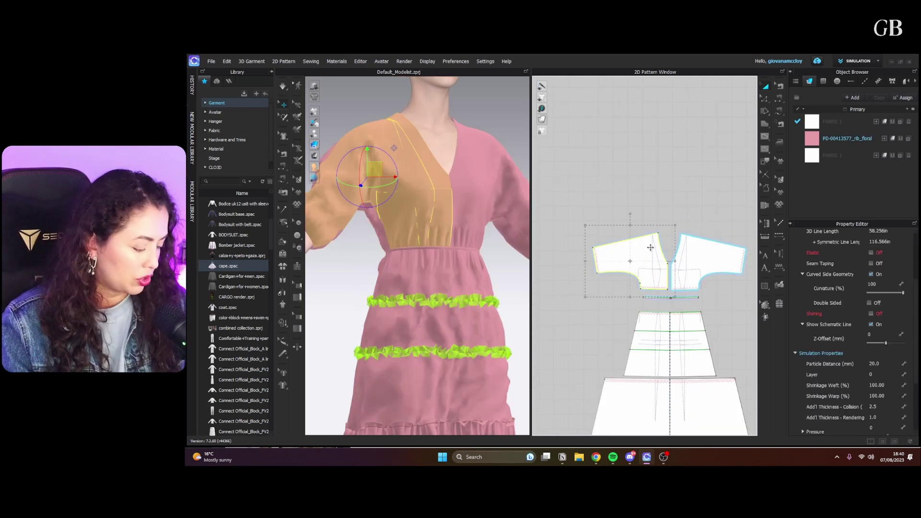
{"action": "left_click_drag", "start_coordinate": [650, 248], "coordinate": [662, 182]}
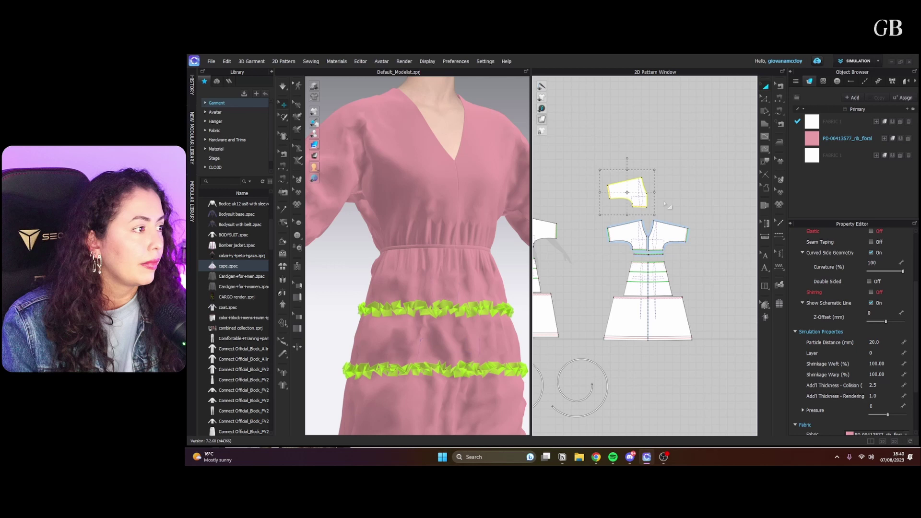
{"action": "scroll", "coordinate": [628, 193], "scroll_direction": "up", "scroll_amount": 5}
{"action": "left_click", "coordinate": [706, 259]}
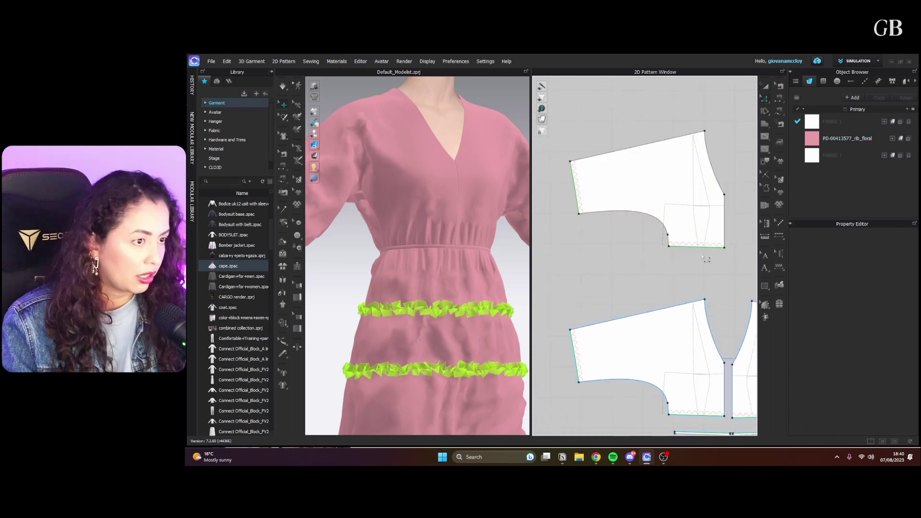
- Draw an internal line across the copied bodice from the underarm to the centre front edge
{"action": "left_click", "coordinate": [765, 137]}
{"action": "left_click", "coordinate": [668, 234]}
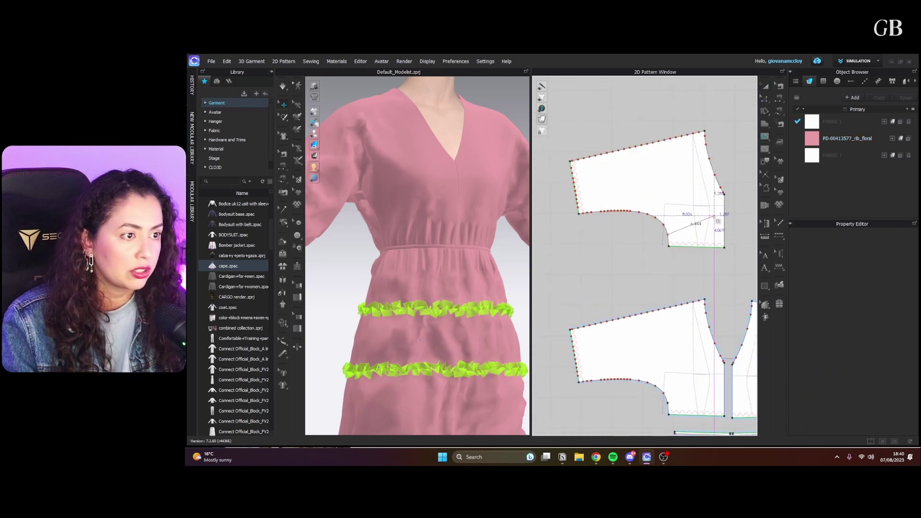
{"action": "double_click", "coordinate": [724, 218]}
{"action": "key", "text": "a"}
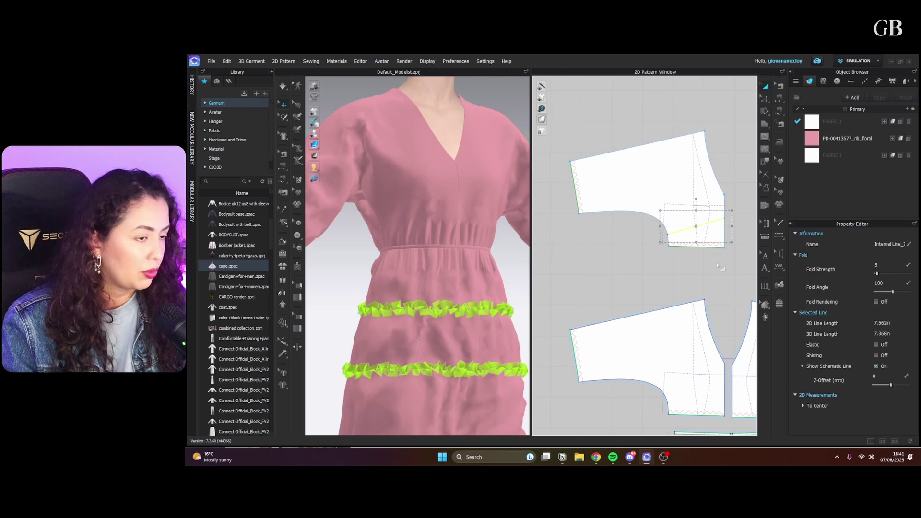
- Trim the waist section and the sleeve off the copied bodice and superimpose the remaining piece over the original bodice front
{"action": "left_click", "coordinate": [698, 212]}
{"action": "left_click", "coordinate": [700, 225]}
{"action": "left_click", "coordinate": [764, 138]}
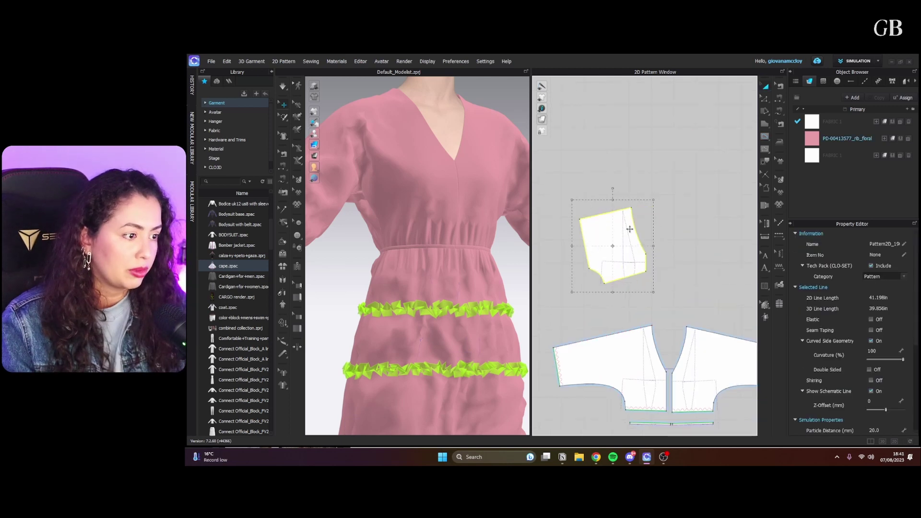
{"action": "left_click", "coordinate": [626, 285]}
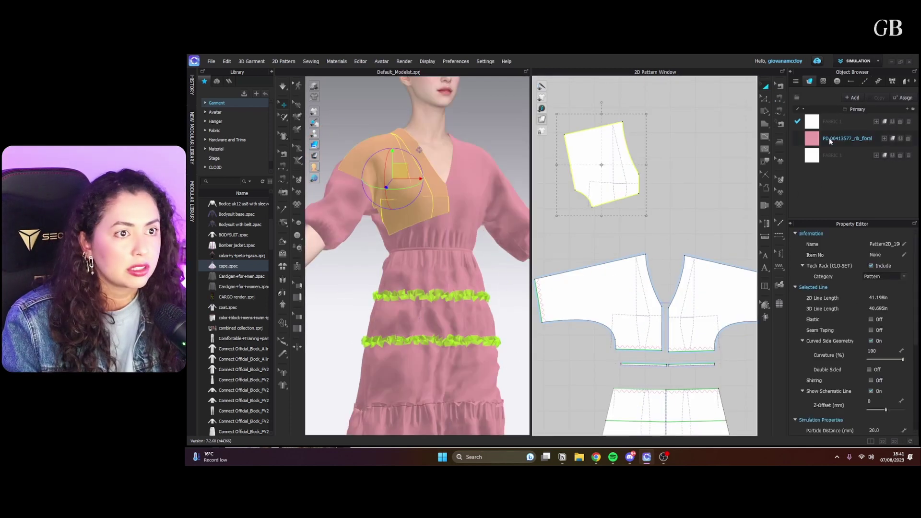
- Duplicate the pink rib floral fabric, apply the copy to the overlay piece, and colour it dark navy blue
{"action": "left_click", "coordinate": [902, 138]}
{"action": "left_click", "coordinate": [900, 286]}
{"action": "left_click", "coordinate": [519, 289]}
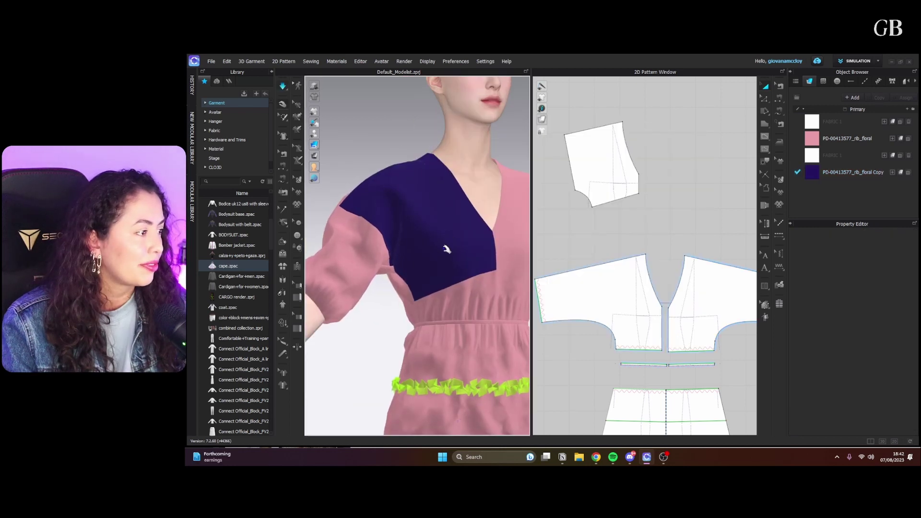
- Simulate the navy overlay piece on the bodice and inspect how it sits over the pink dress
{"action": "key", "text": "space"}
{"action": "scroll", "coordinate": [448, 245], "scroll_direction": "up", "scroll_amount": 3}
{"action": "right_click_drag", "start_coordinate": [448, 244], "coordinate": [480, 256]}
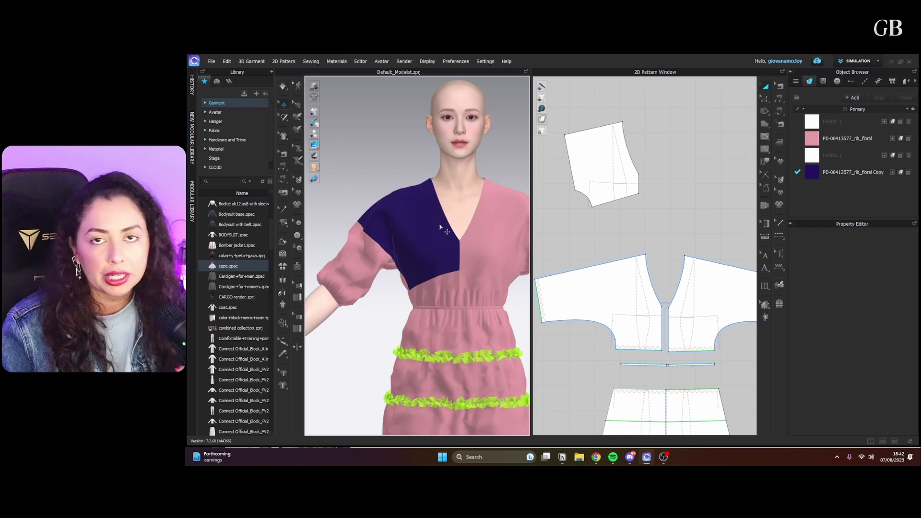
{"action": "left_click", "coordinate": [597, 165]}
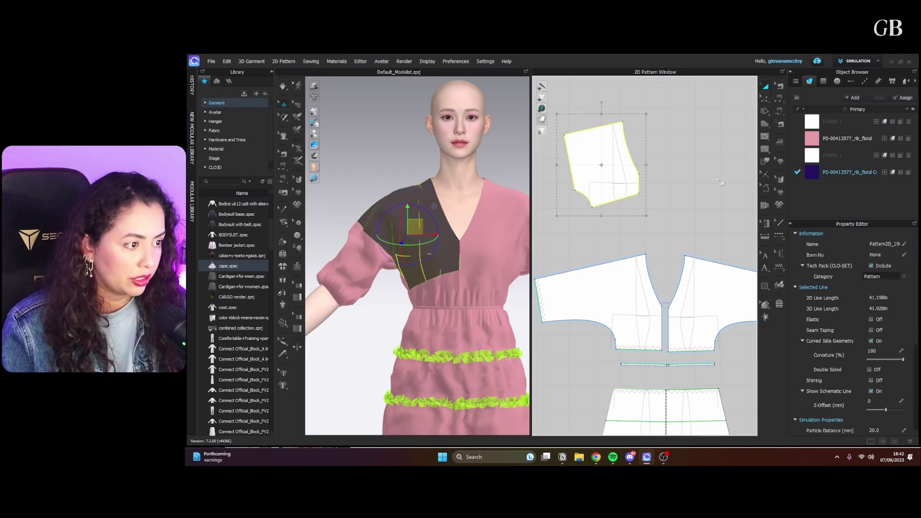
{"action": "left_click", "coordinate": [720, 182]}
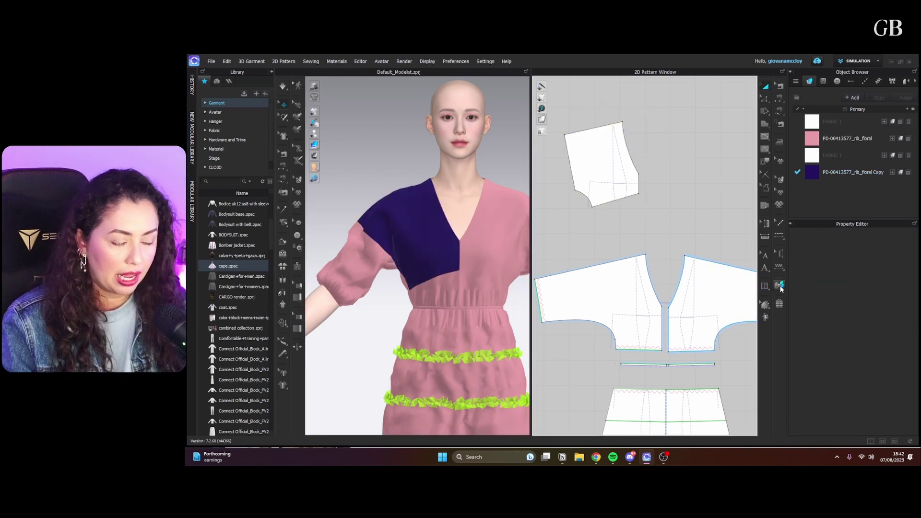
- Set a sublayer relation from the bodice front to the navy overlay piece and simulate
{"action": "left_click", "coordinate": [780, 285]}
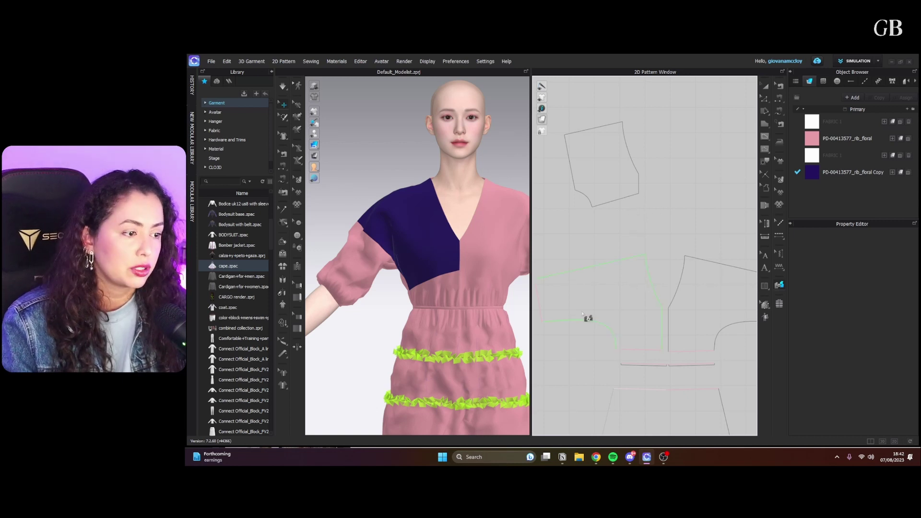
{"action": "left_click", "coordinate": [599, 303]}
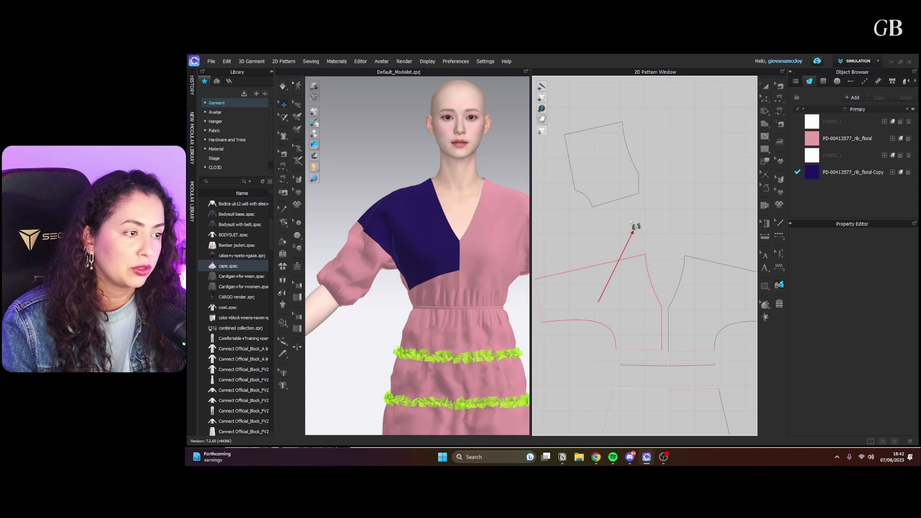
{"action": "left_click", "coordinate": [606, 175]}
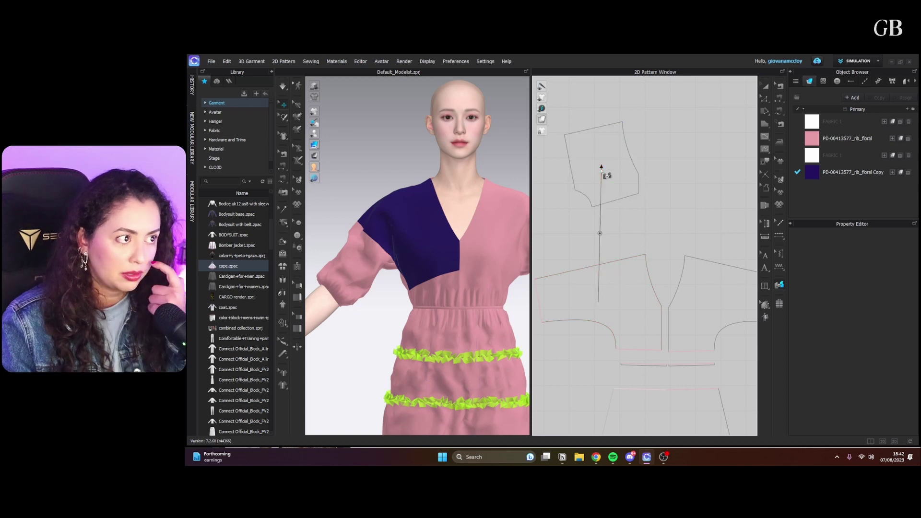
{"action": "key", "text": "space"}
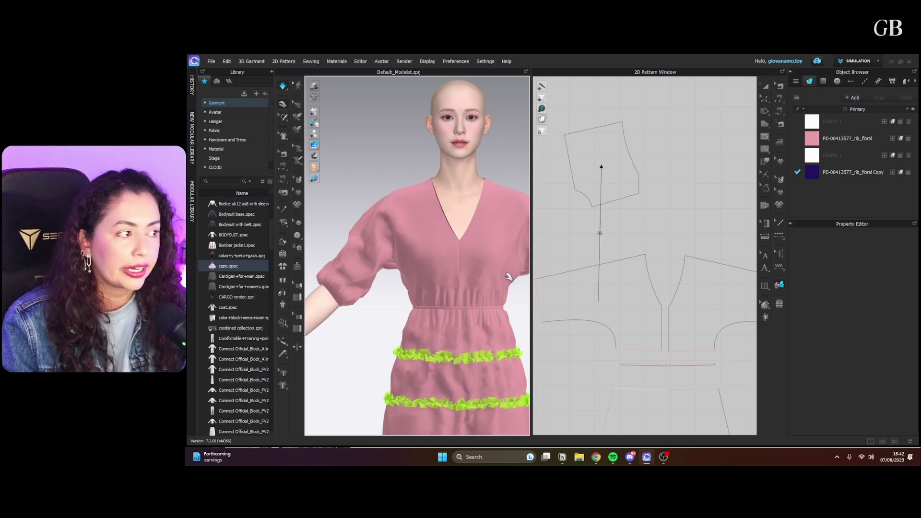
- Restart the simulation and flip the sublayer order between the bodice front and the overlay piece repeatedly to compare the results
{"action": "key", "text": "space"}
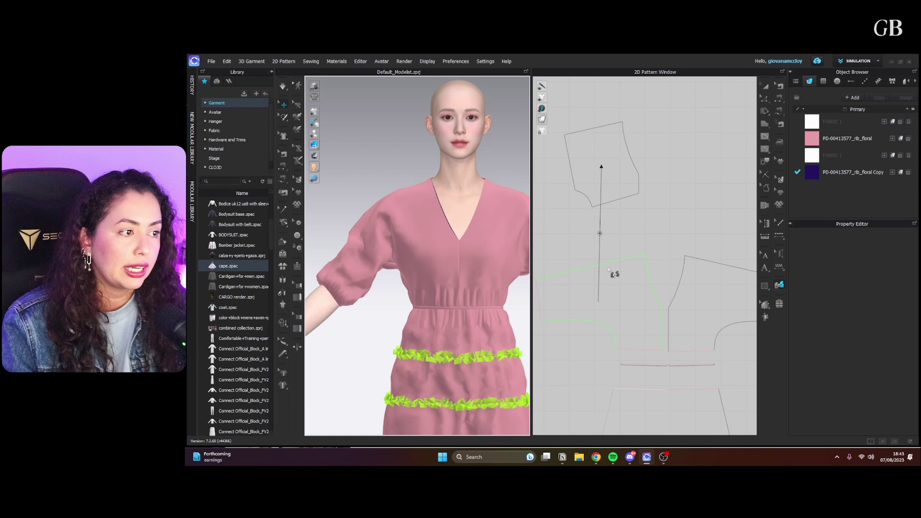
{"action": "key", "text": "space"}
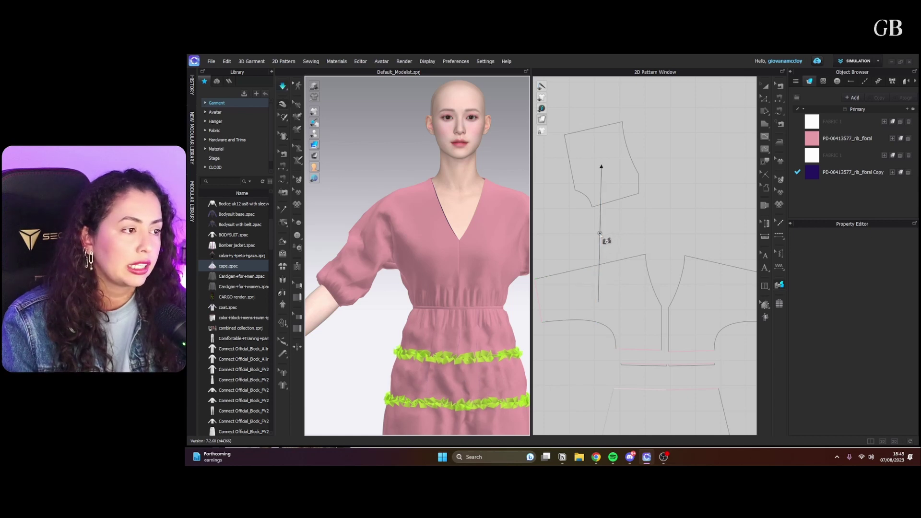
{"action": "left_click", "coordinate": [605, 239]}
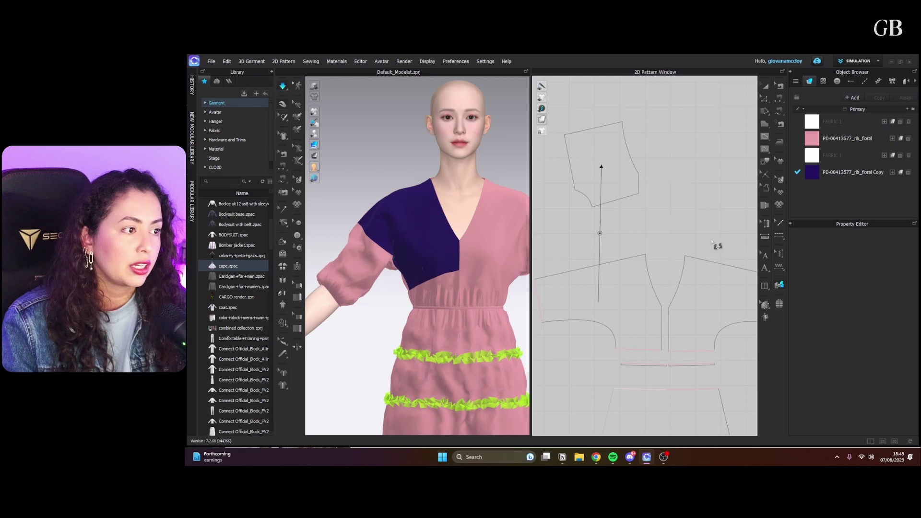
{"action": "left_click", "coordinate": [600, 233]}
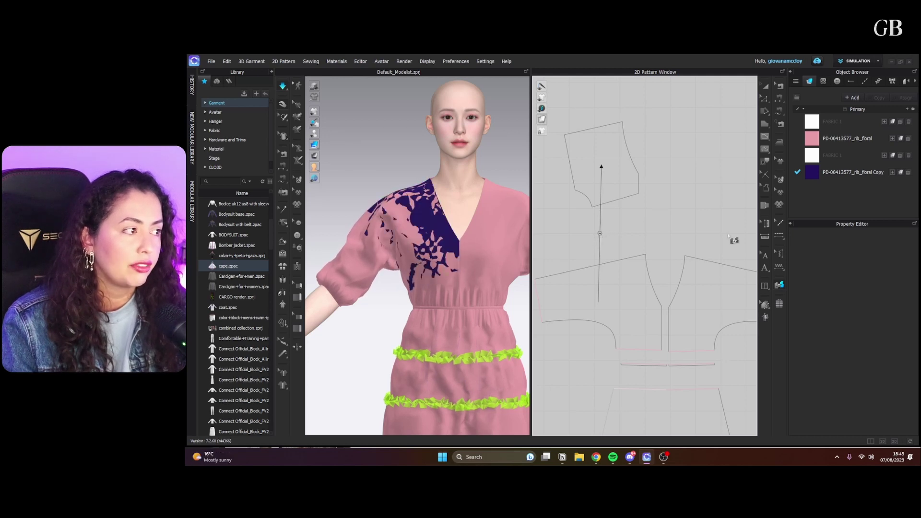
{"action": "left_click", "coordinate": [600, 233]}
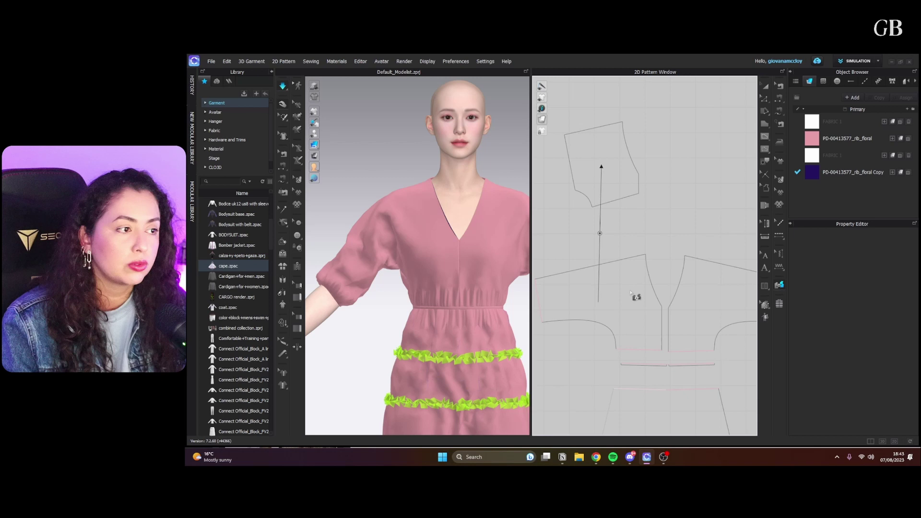
{"action": "left_click", "coordinate": [622, 200]}
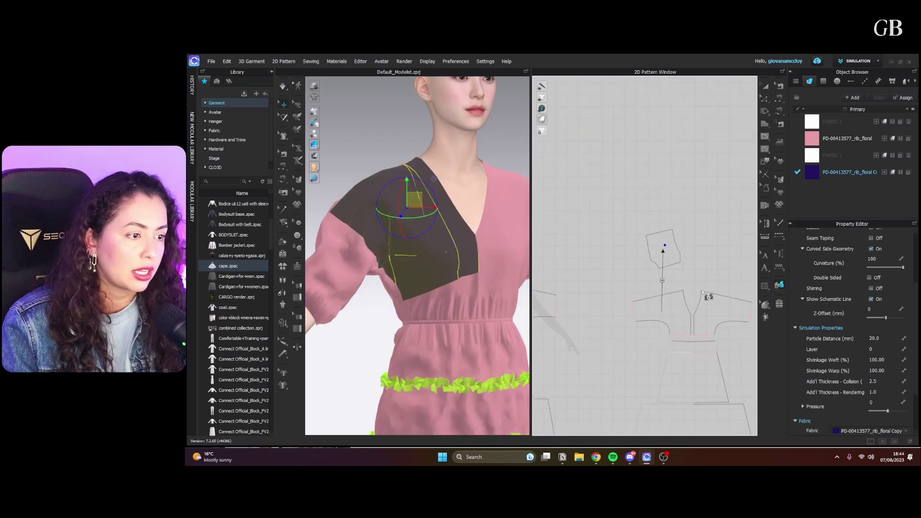